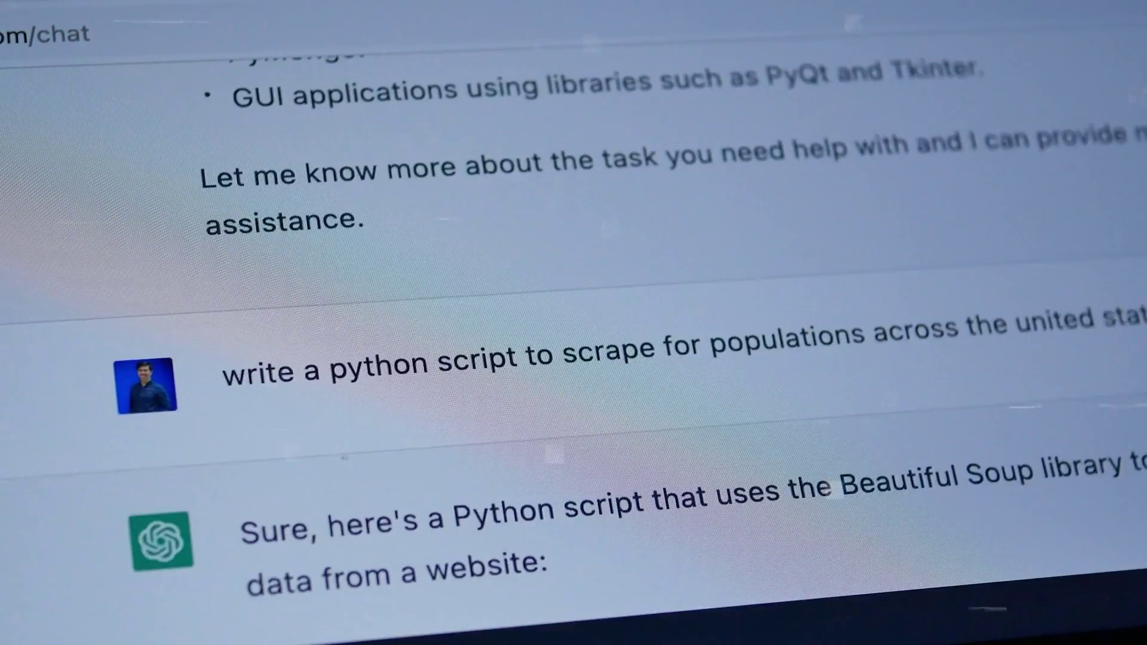
scroll(573, 358, down, 2)
scroll(573, 359, down, 1)
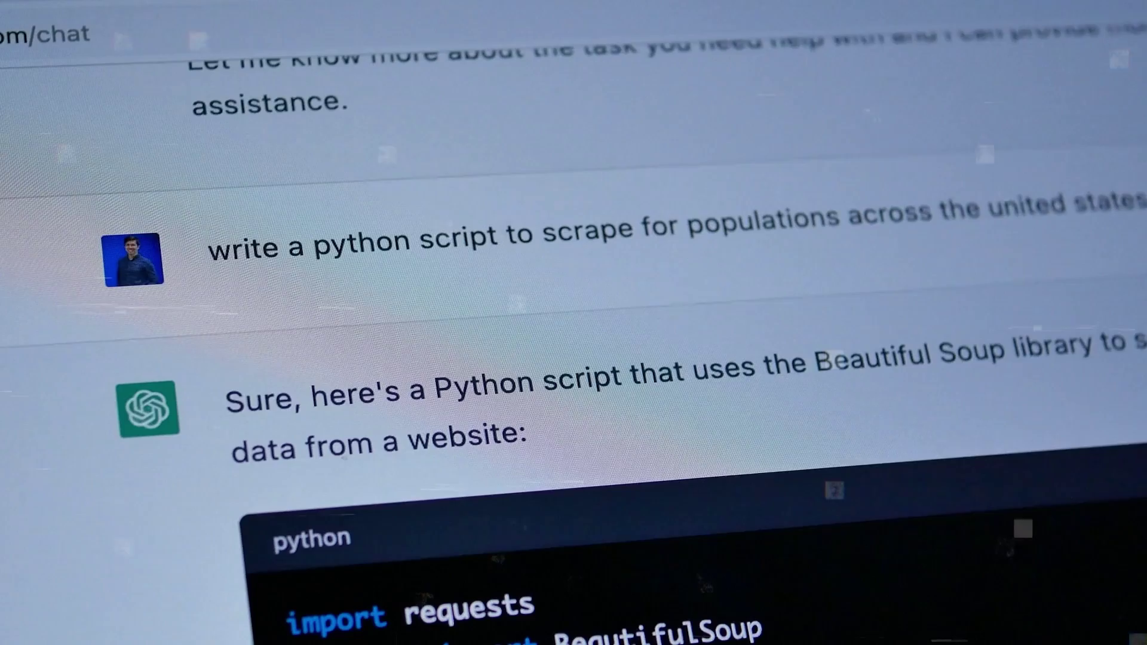